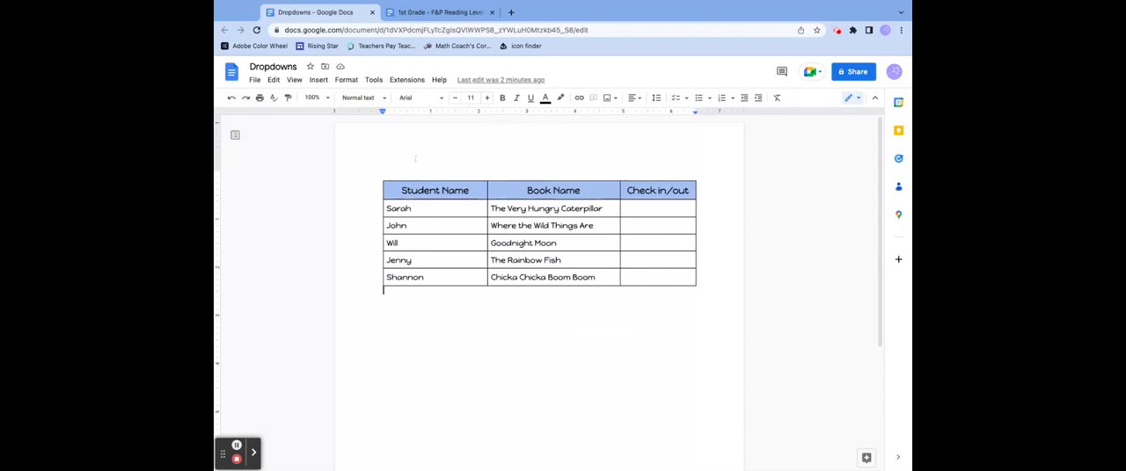
- Start a new custom dropdown in the Check in/out cell of The Very Hungry Caterpillar row
left_click(633, 207)
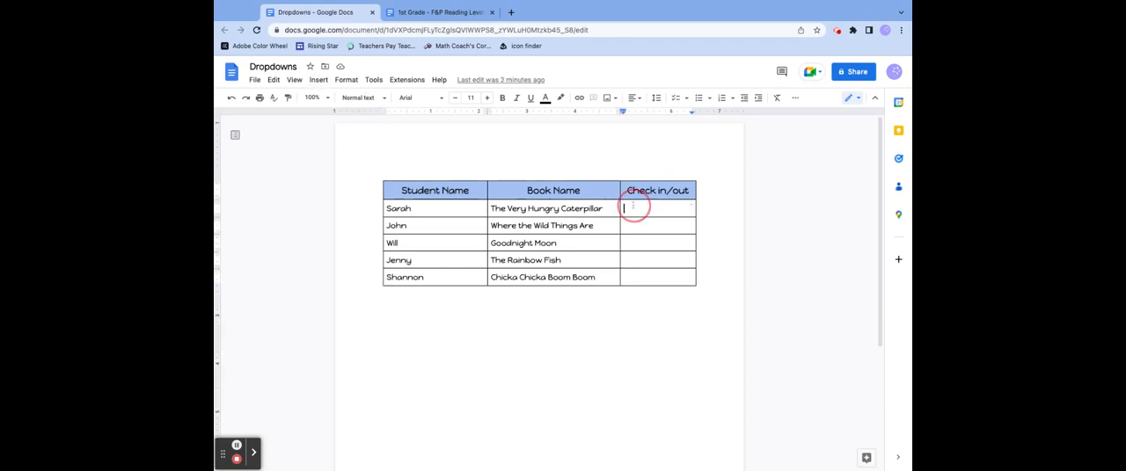
left_click(319, 80)
left_click(334, 226)
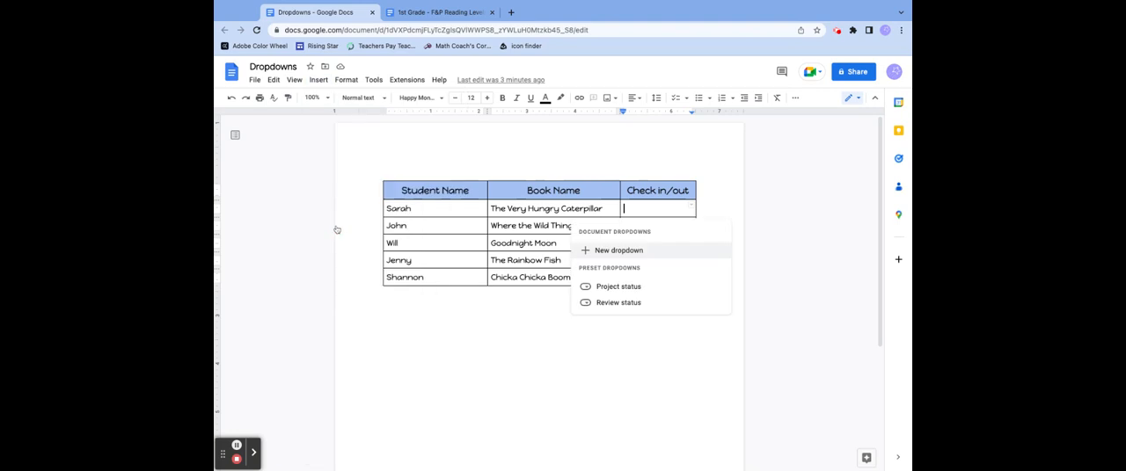
mouse_move(607, 305)
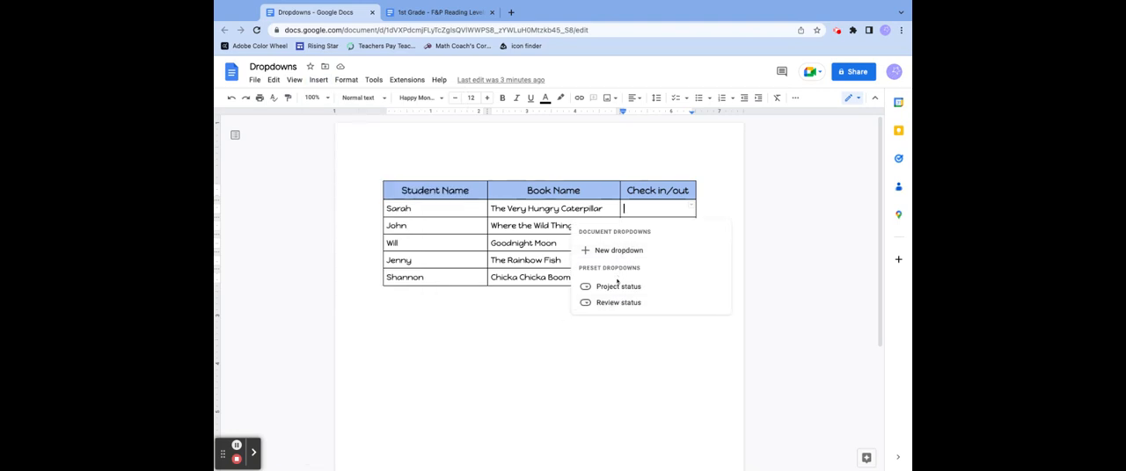
mouse_move(620, 288)
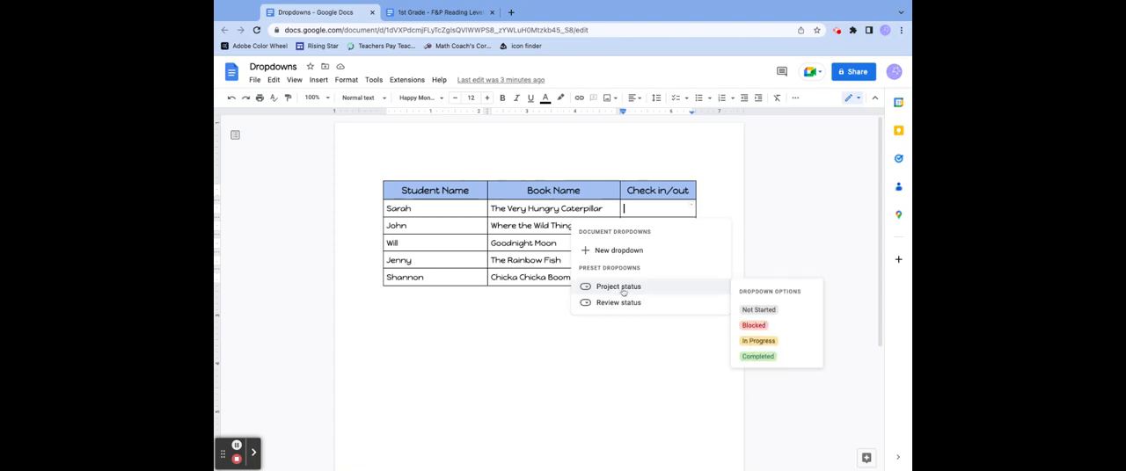
left_click(614, 251)
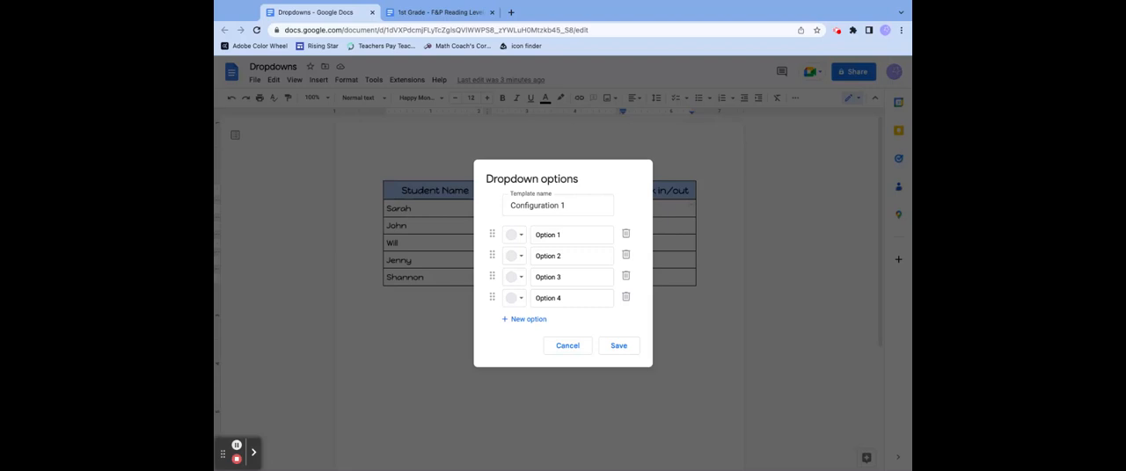
- Name the dropdown template "Check in/out"
left_click_drag(581, 205, 495, 208)
type("Ckhe")
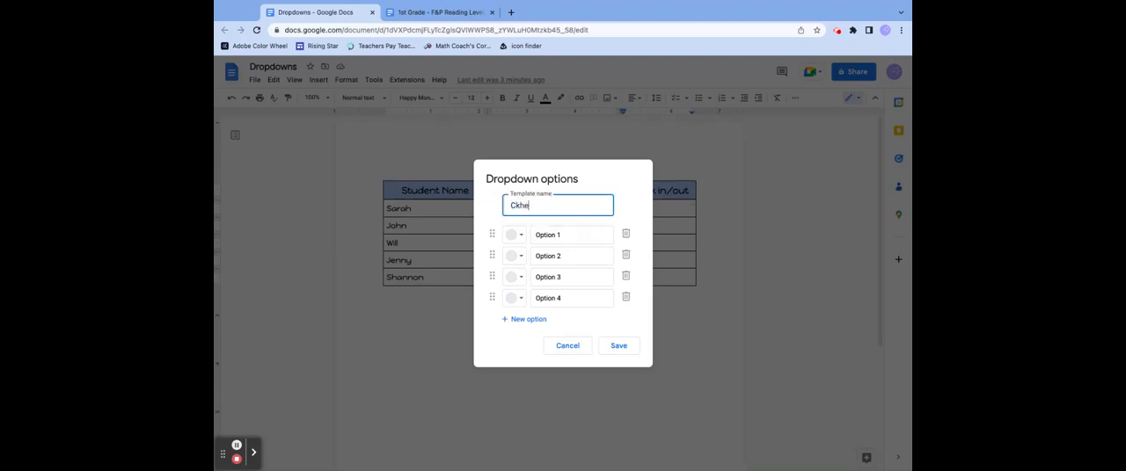
key("BackSpace")
type("ec")
key("BackSpace")
type("heck in/out")
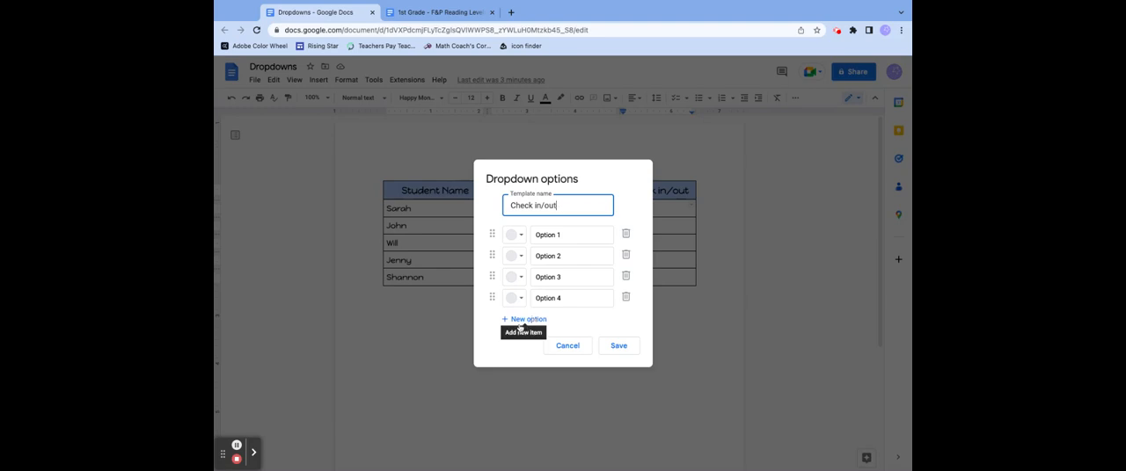
- Rename the first dropdown option "Check in" and colour it dark green
left_click(516, 235)
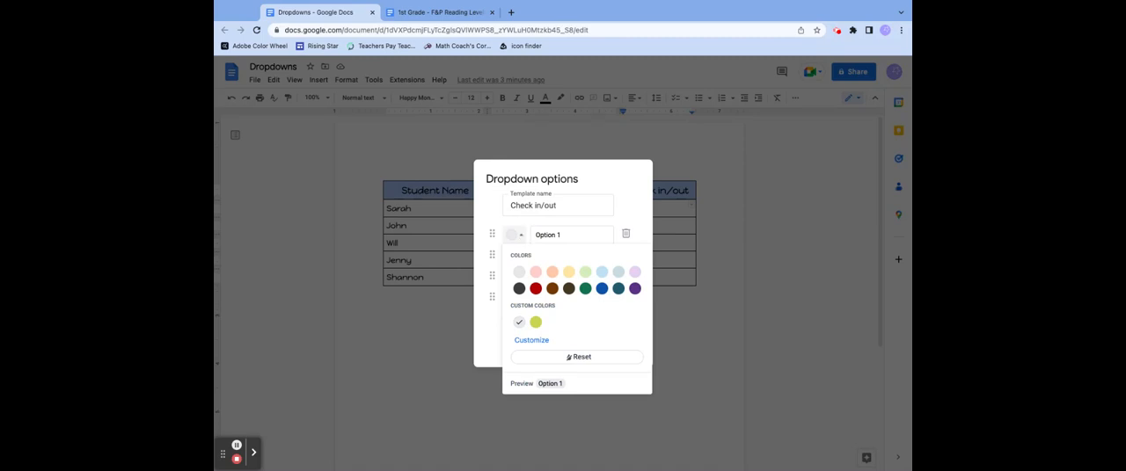
left_click(579, 235)
left_click_drag(570, 235, 534, 234)
type("Check in")
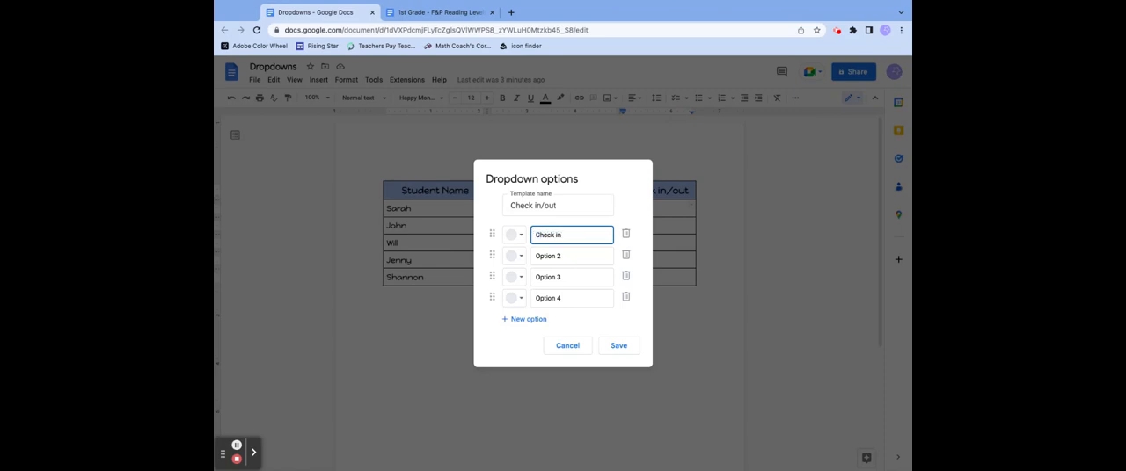
left_click(516, 235)
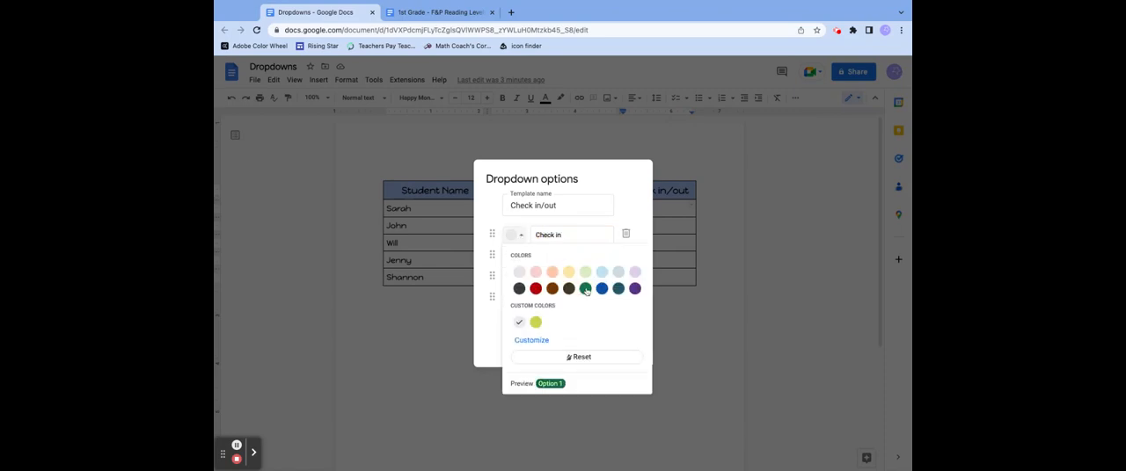
left_click(586, 290)
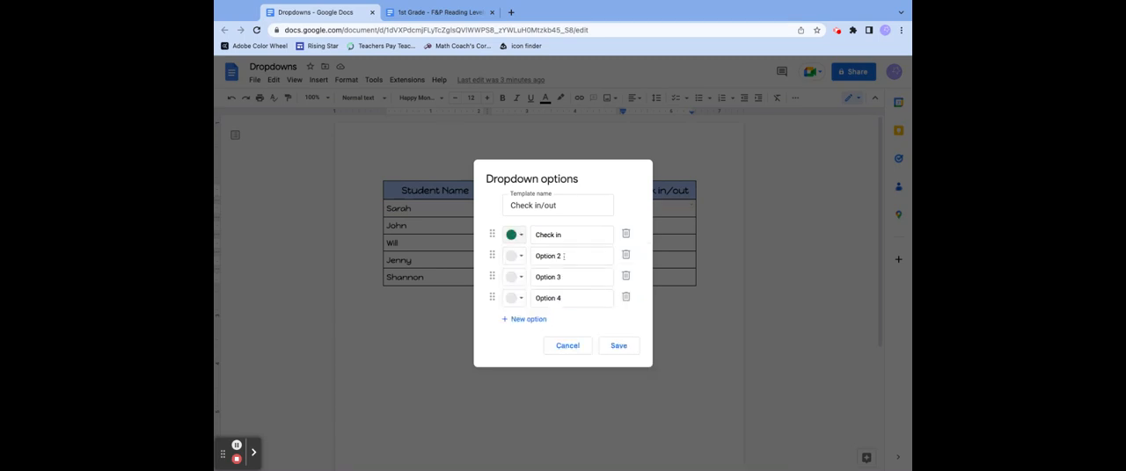
- Rename the second dropdown option "Check out" and colour it dark red
left_click(543, 256)
left_click_drag(541, 257, 536, 257)
type("Check out")
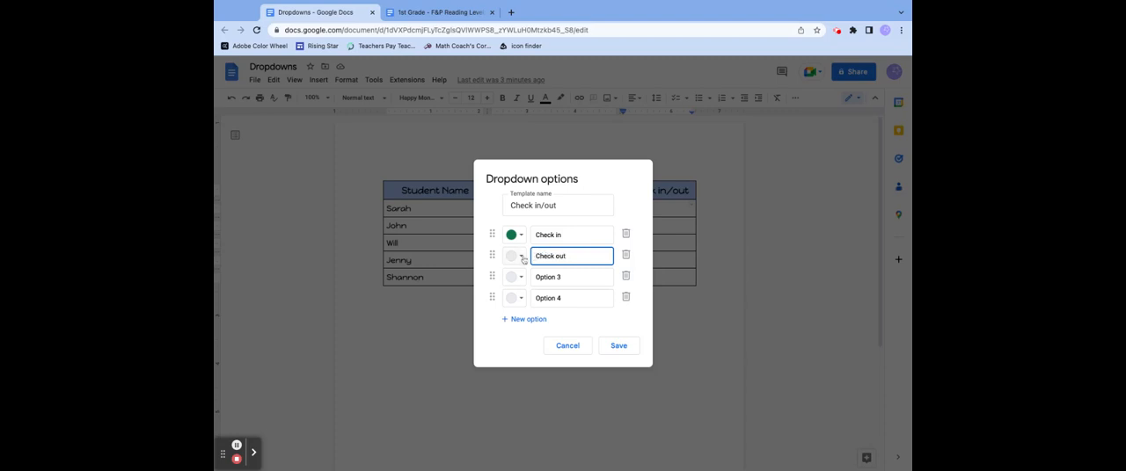
left_click(522, 258)
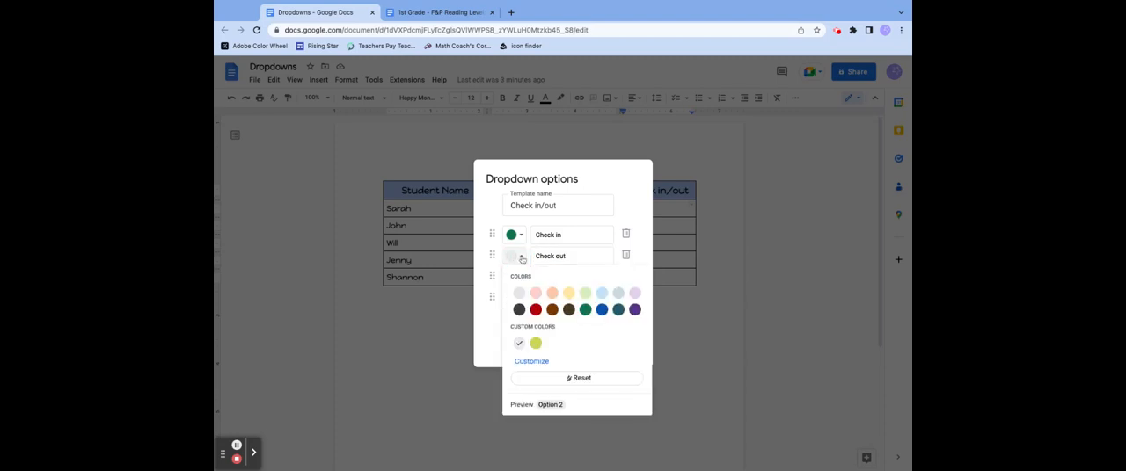
left_click(532, 311)
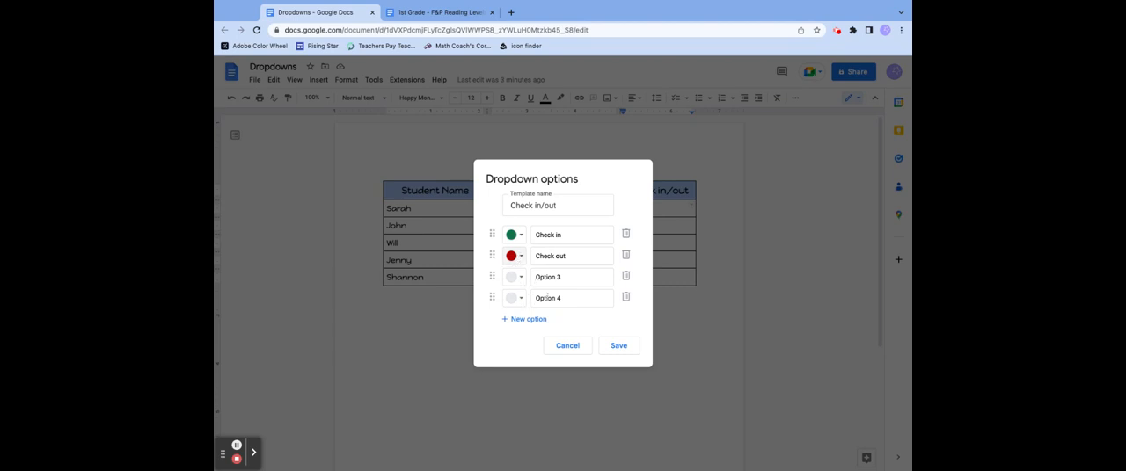
- Delete the unused Option 3 and Option 4, and save the dropdown with Check in listed first
left_click(626, 296)
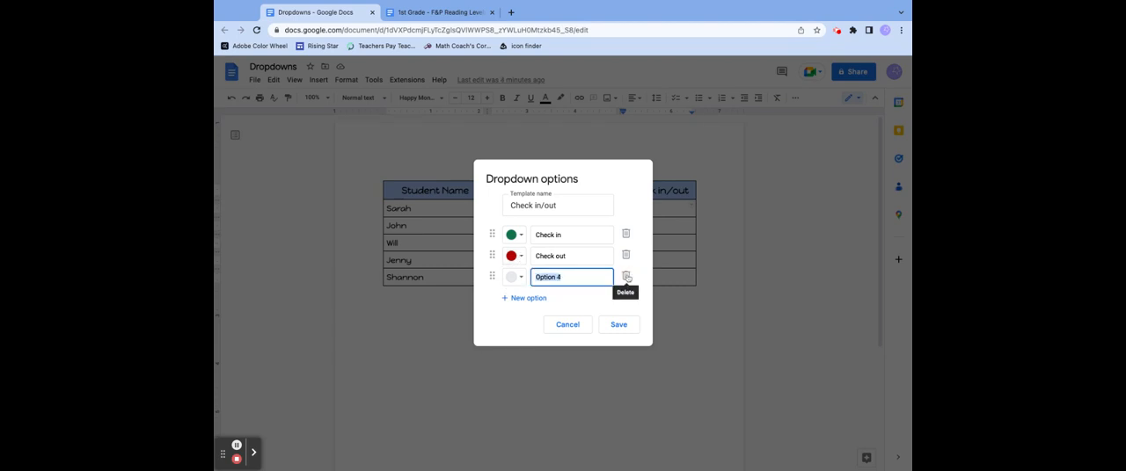
left_click(625, 275)
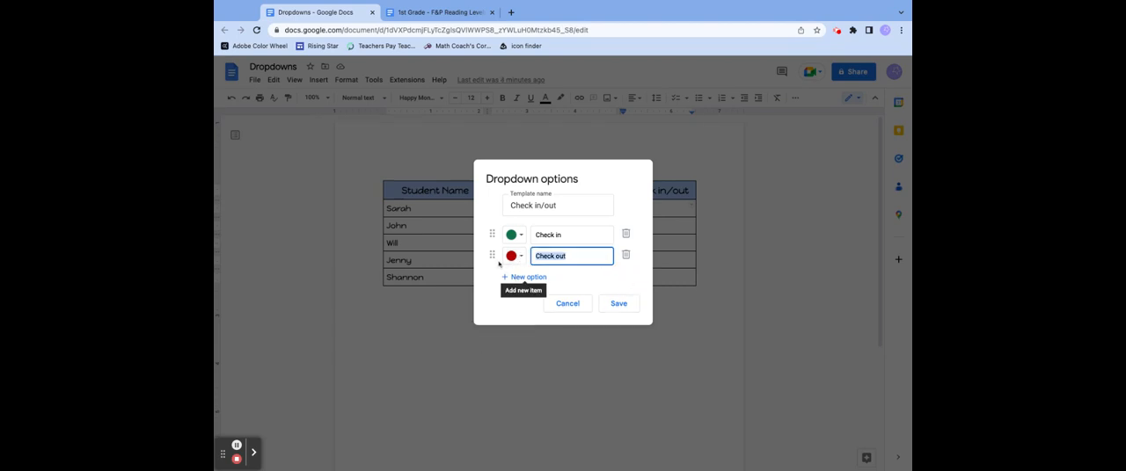
left_click_drag(492, 235, 493, 256)
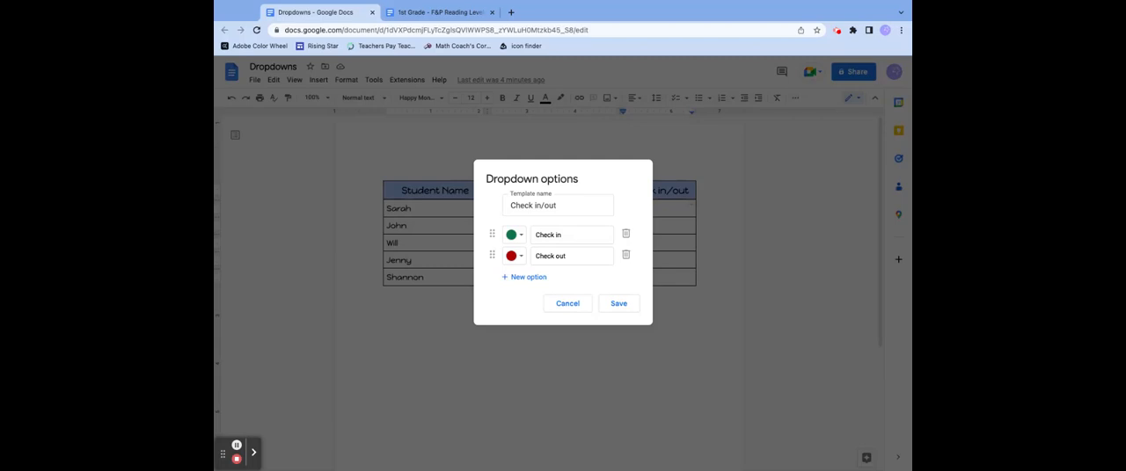
left_click(620, 304)
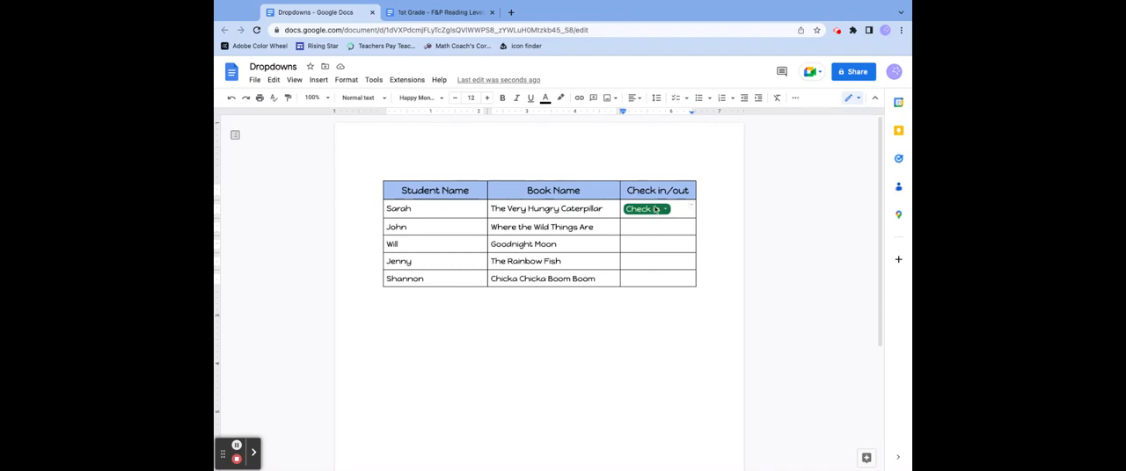
- Copy the Check in dropdown into the four empty Check in/out cells below it
right_click(655, 214)
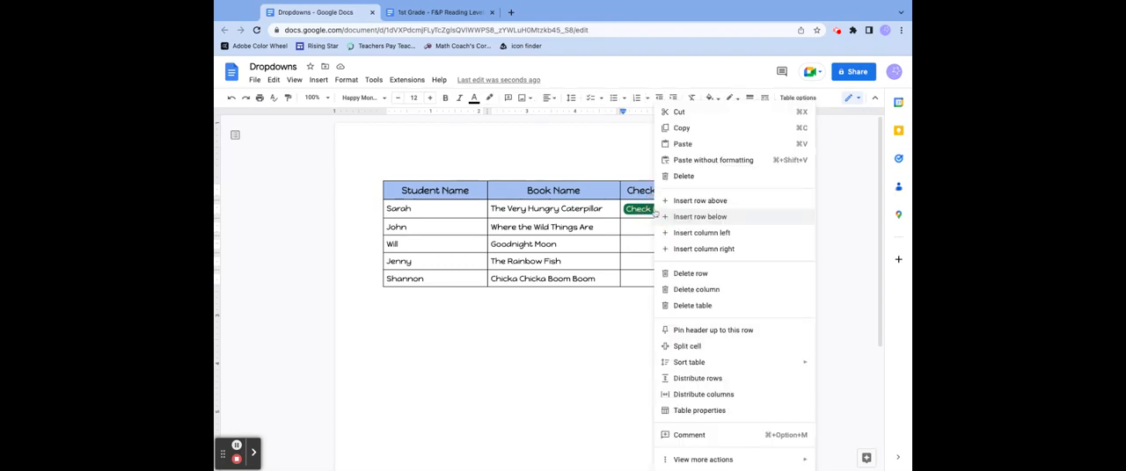
left_click(674, 128)
left_click(642, 227)
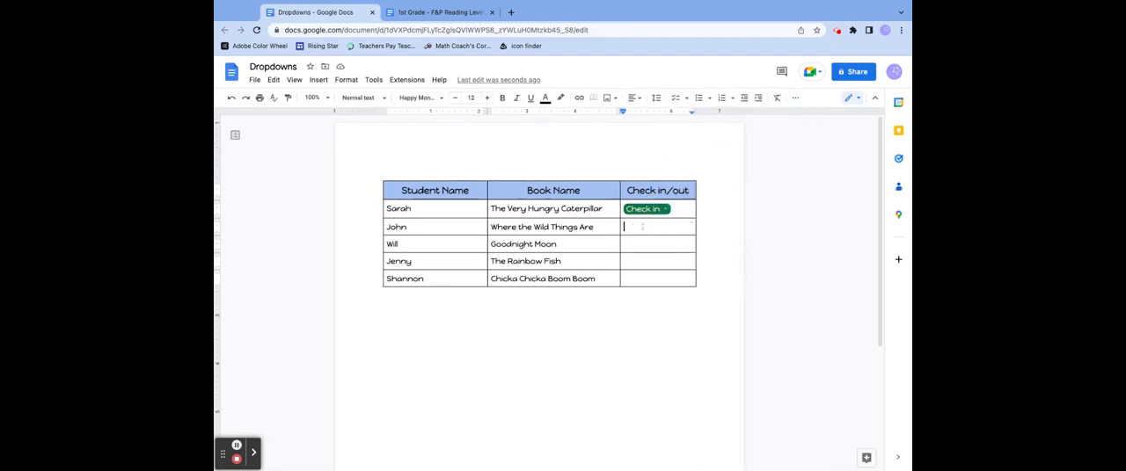
left_click(648, 279, "shift")
right_click(648, 227)
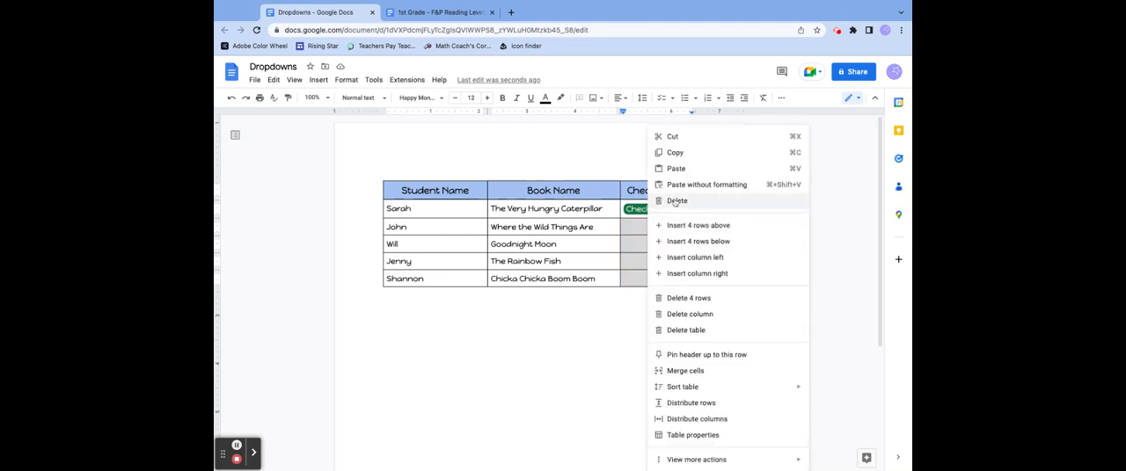
left_click(675, 171)
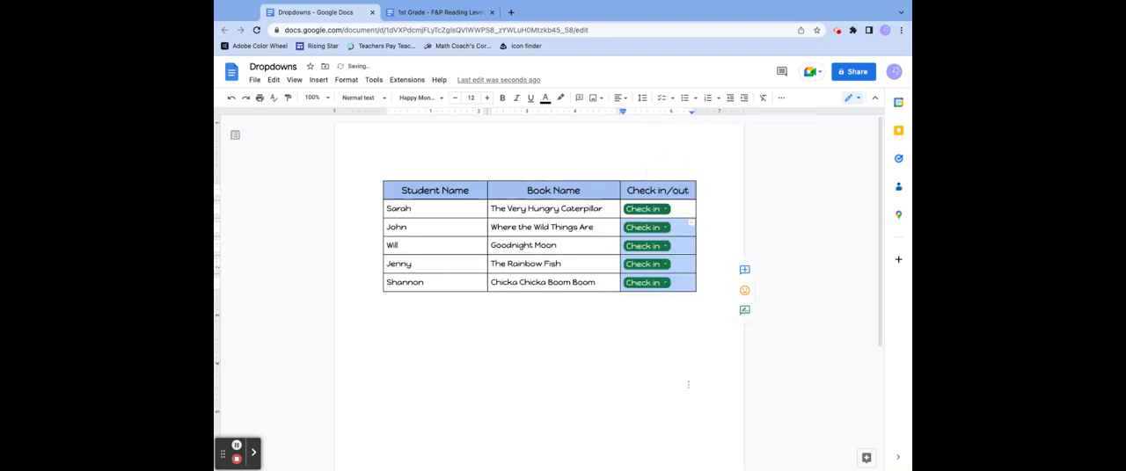
left_click(643, 371)
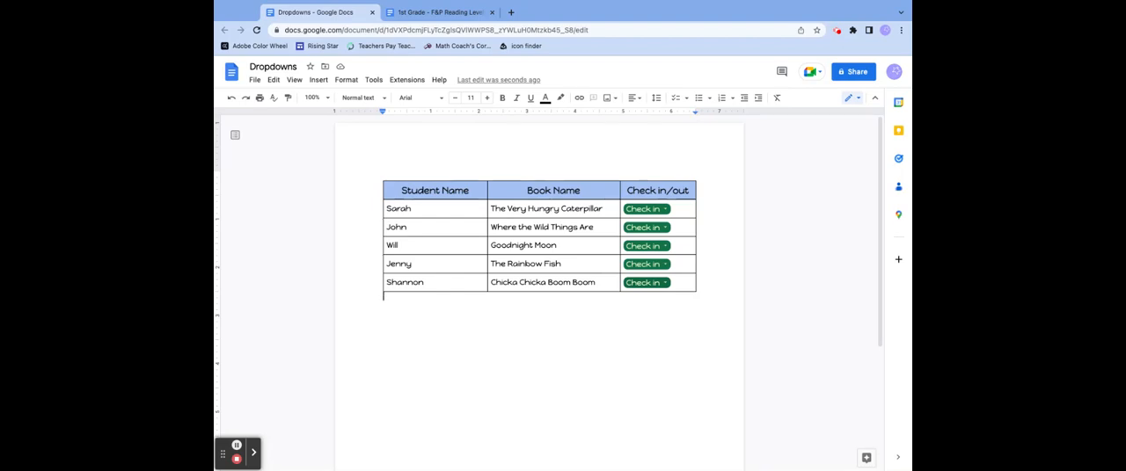
- Set the status of The Very Hungry Caterpillar and Where the Wild Things Are to Check out
left_click(665, 209)
left_click(661, 242)
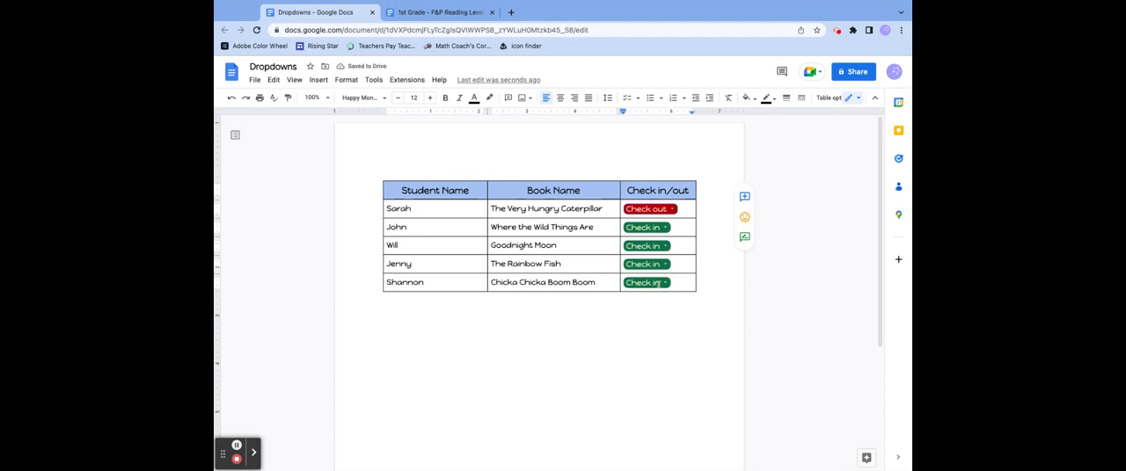
left_click(665, 228)
left_click(661, 262)
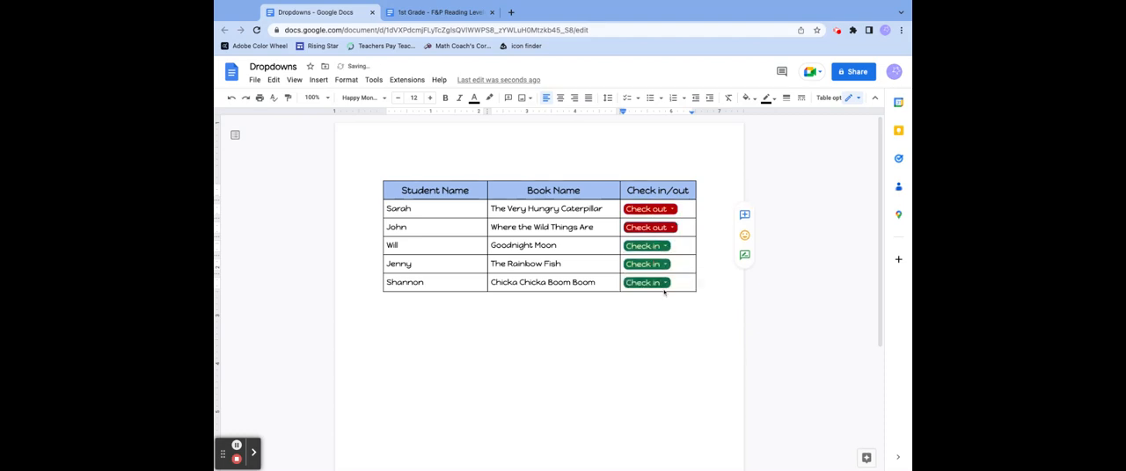
- Switch the status of The Very Hungry Caterpillar and Where the Wild Things Are back to Check in
left_click(665, 210)
left_click(665, 226)
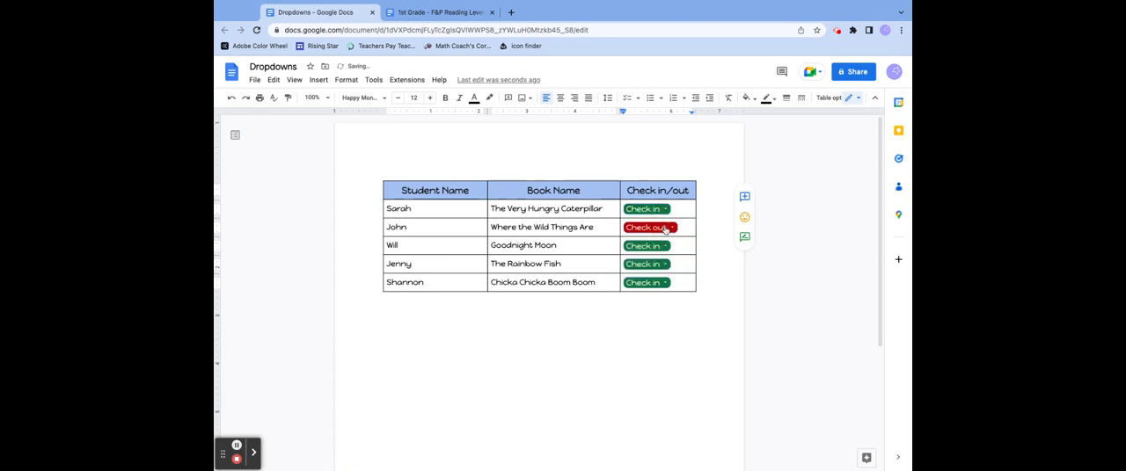
left_click(665, 228)
left_click(661, 245)
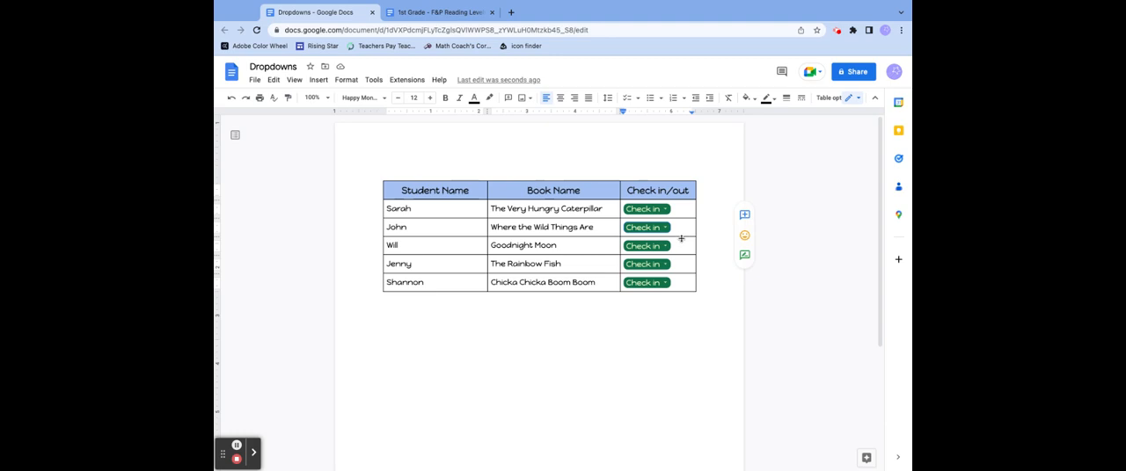
- Switch to the 1st Grade F&P Reading Levels document and examine the first row's dropdown options for all four assessment periods
left_click(464, 12)
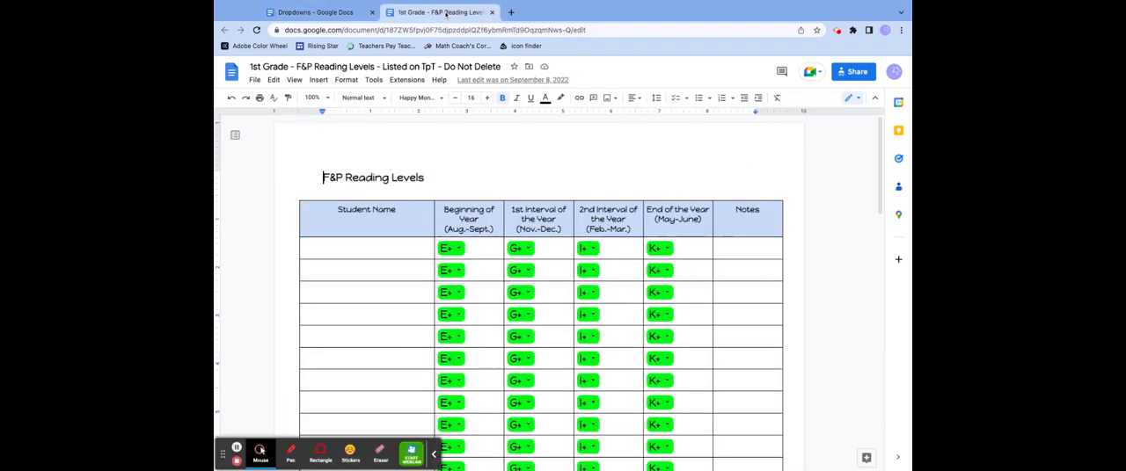
left_click(433, 454)
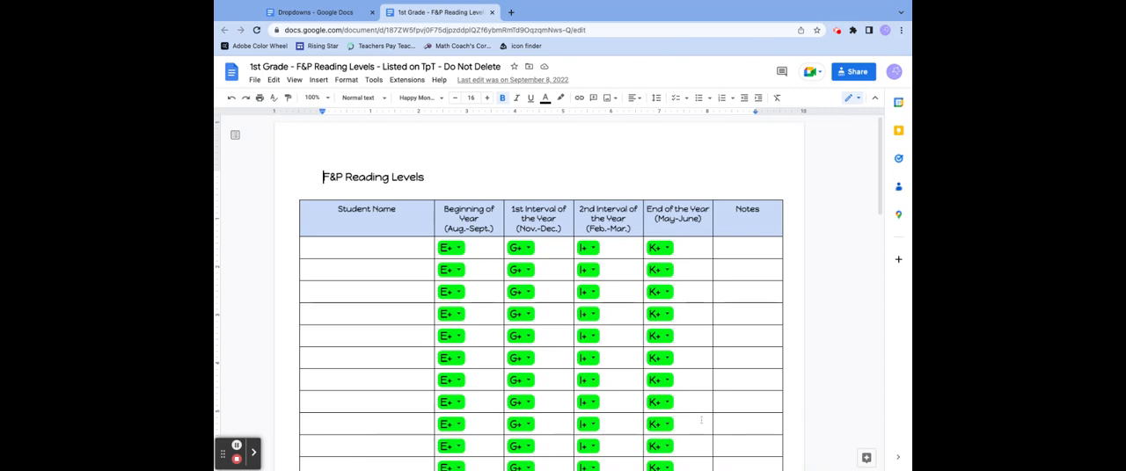
scroll(701, 421, "down", 2)
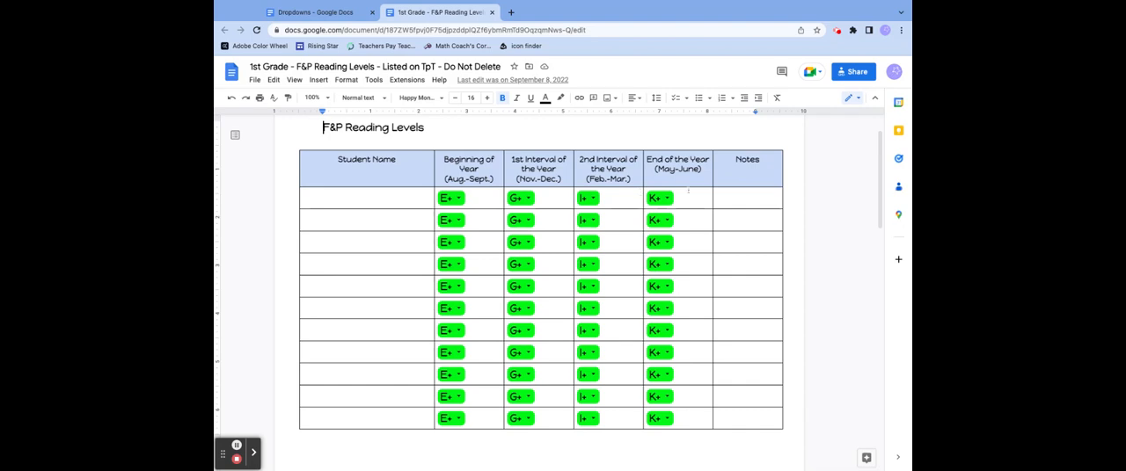
left_click(454, 198)
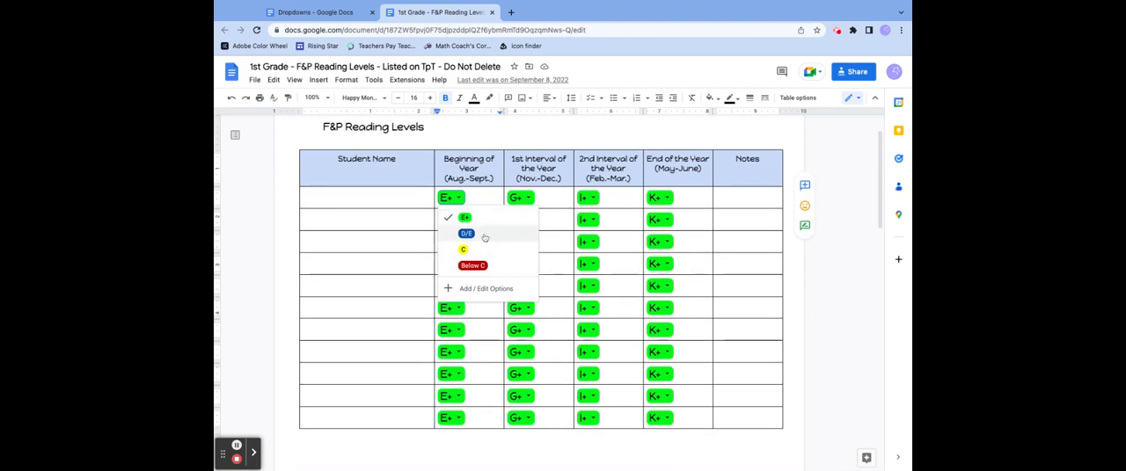
left_click(526, 197)
left_click(528, 199)
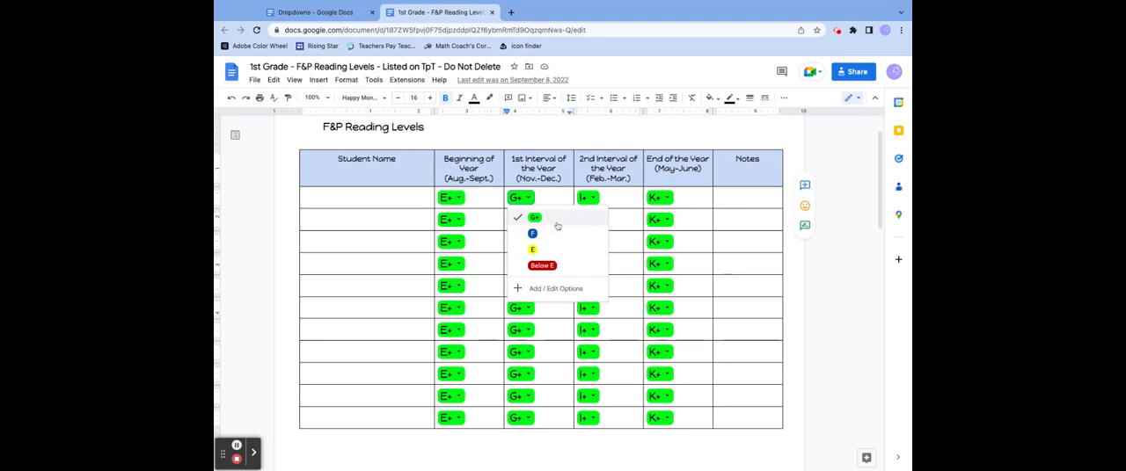
left_click(597, 199)
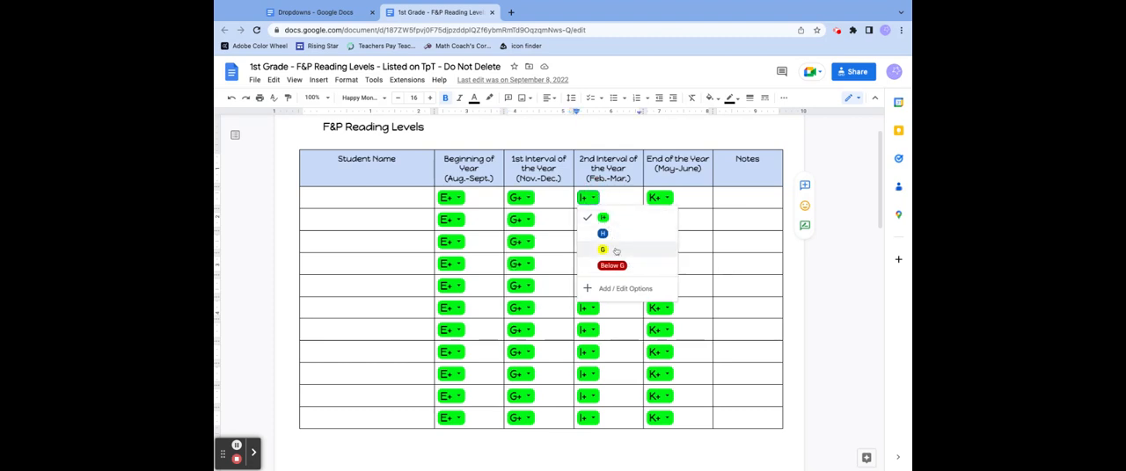
left_click(669, 198)
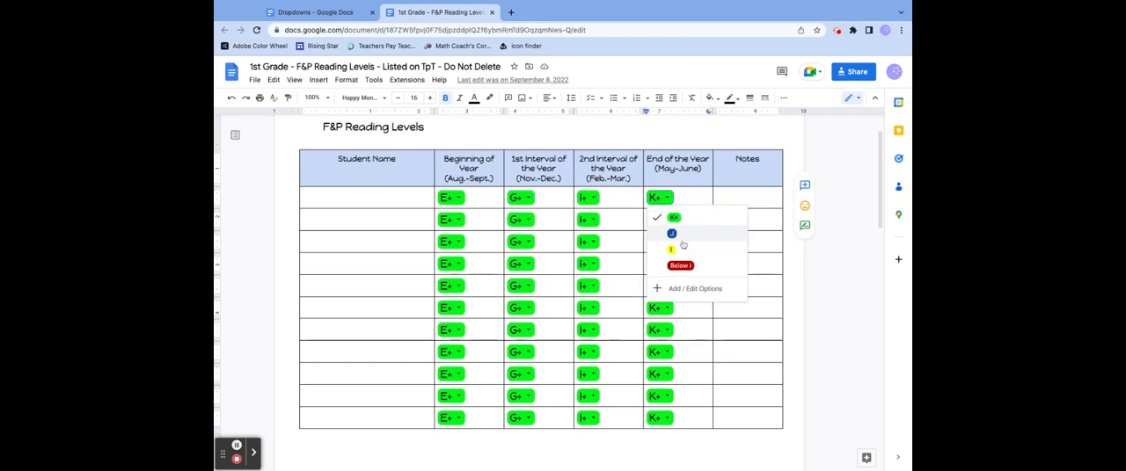
left_click(670, 198)
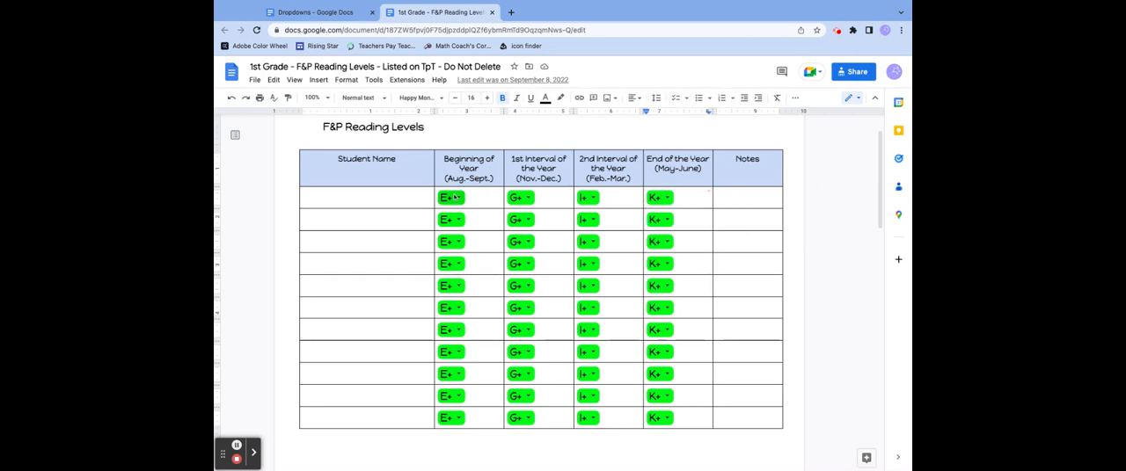
- Look through the dropdown rows across the pages of the 1st Grade F&P Reading Levels table
scroll(457, 397, "down", 10)
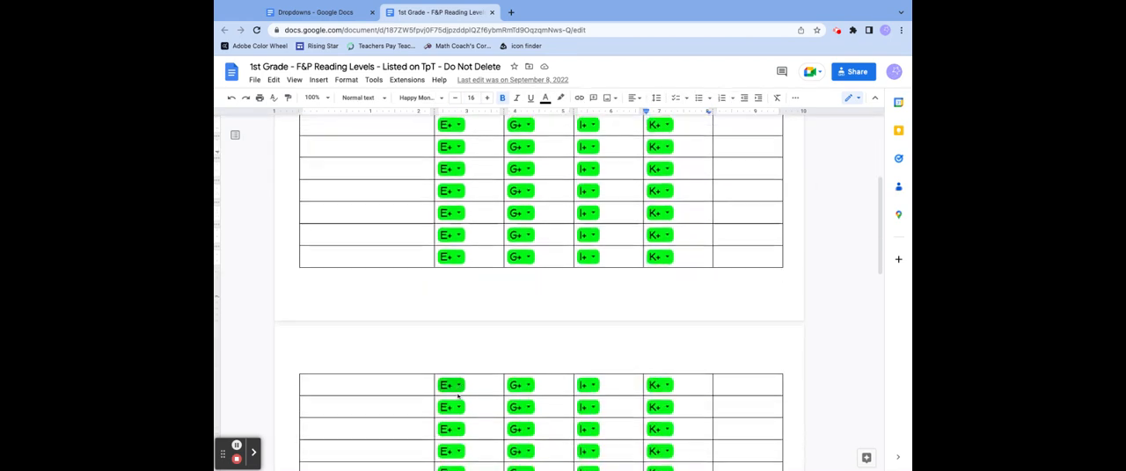
scroll(457, 397, "up", 10)
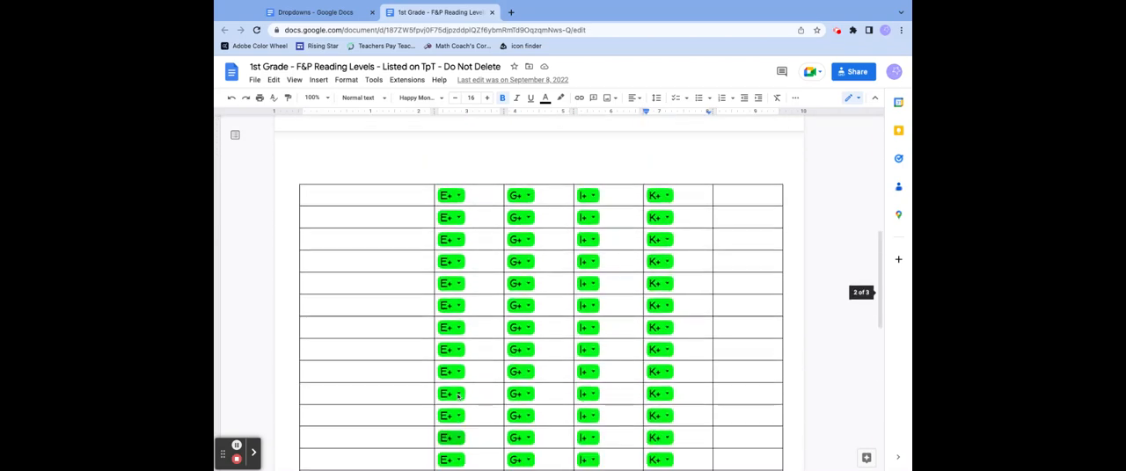
scroll(457, 396, "up", 1)
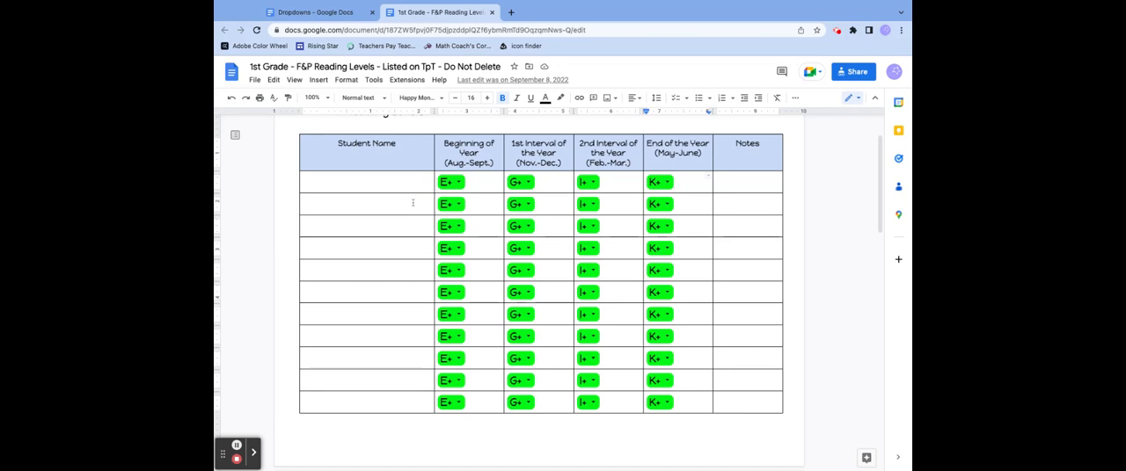
- Return to the Dropdowns document and view the insert options, including the available smart chips
left_click(337, 13)
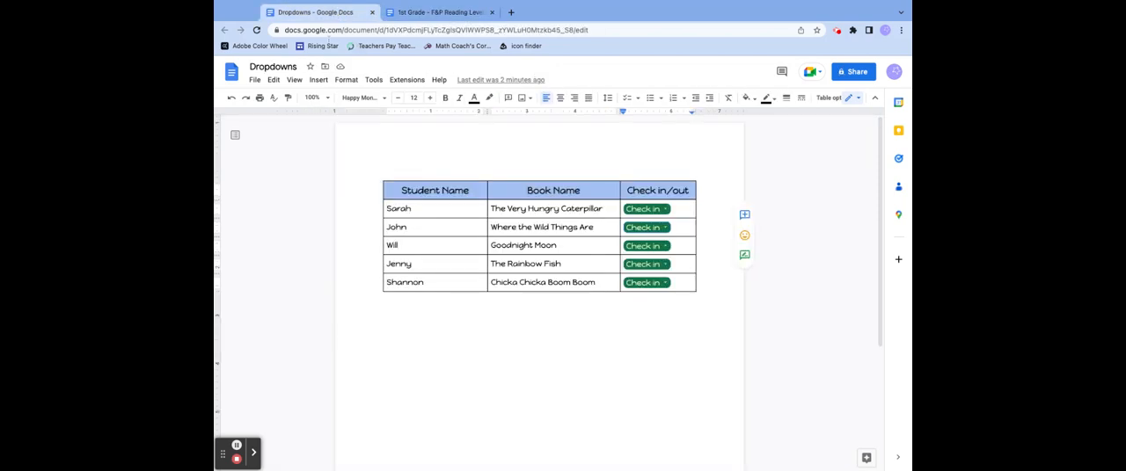
left_click(318, 81)
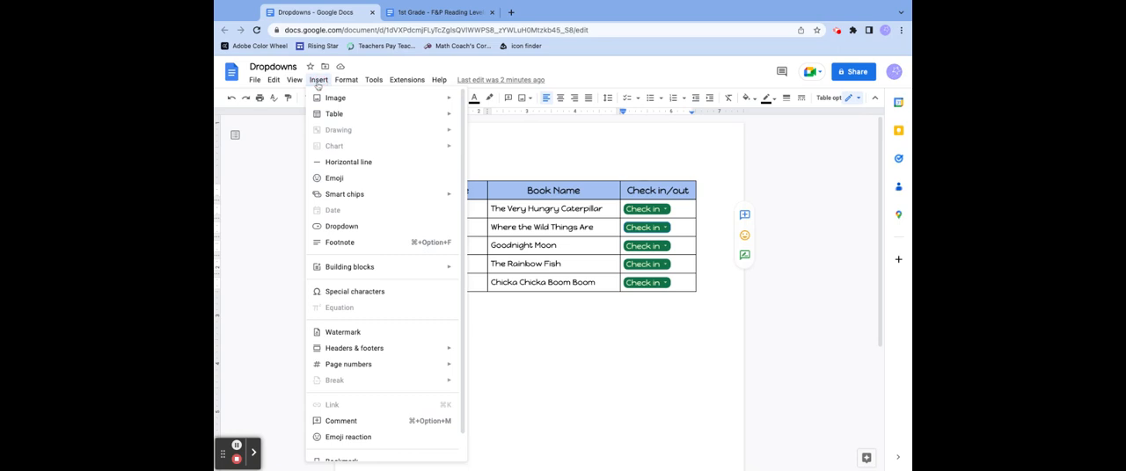
mouse_move(342, 200)
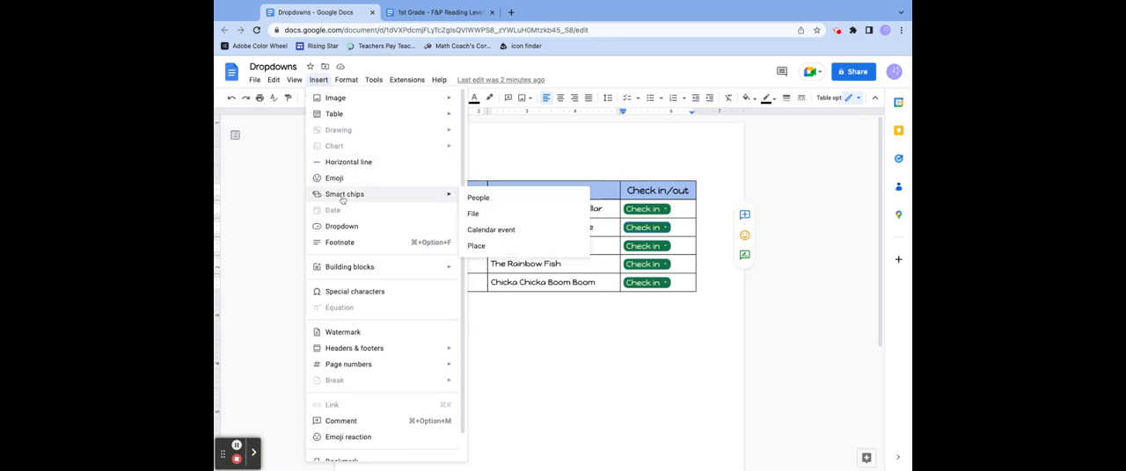